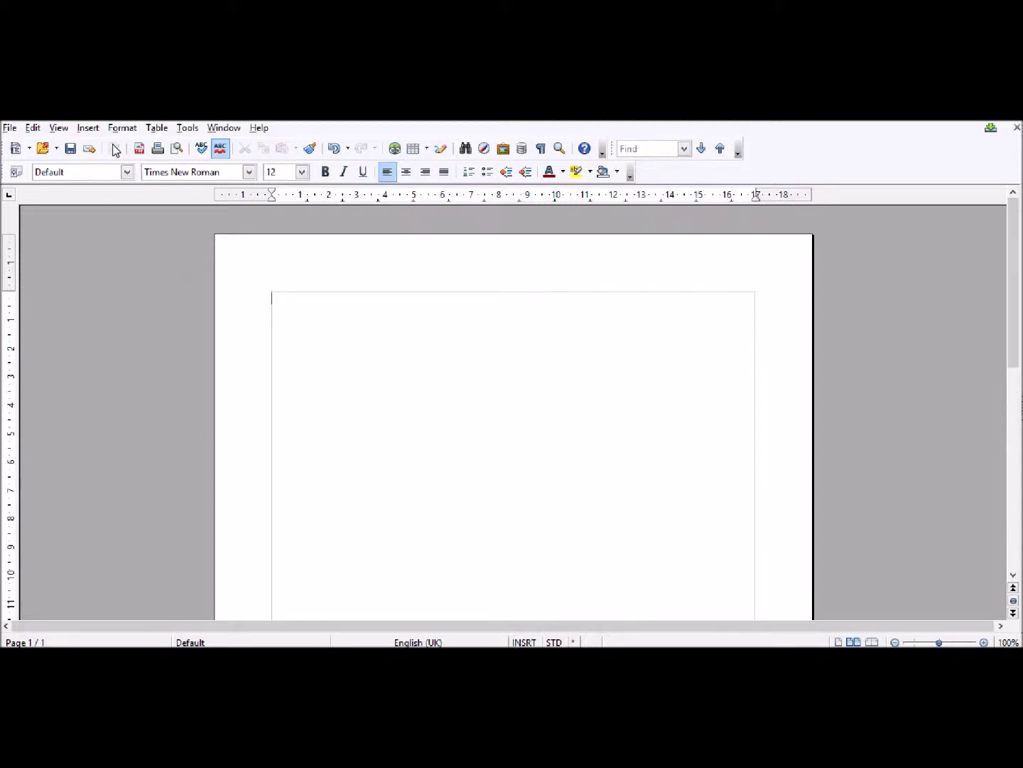
# Open the Insert menu in the blank Writer document.
pyautogui.click(88, 128)
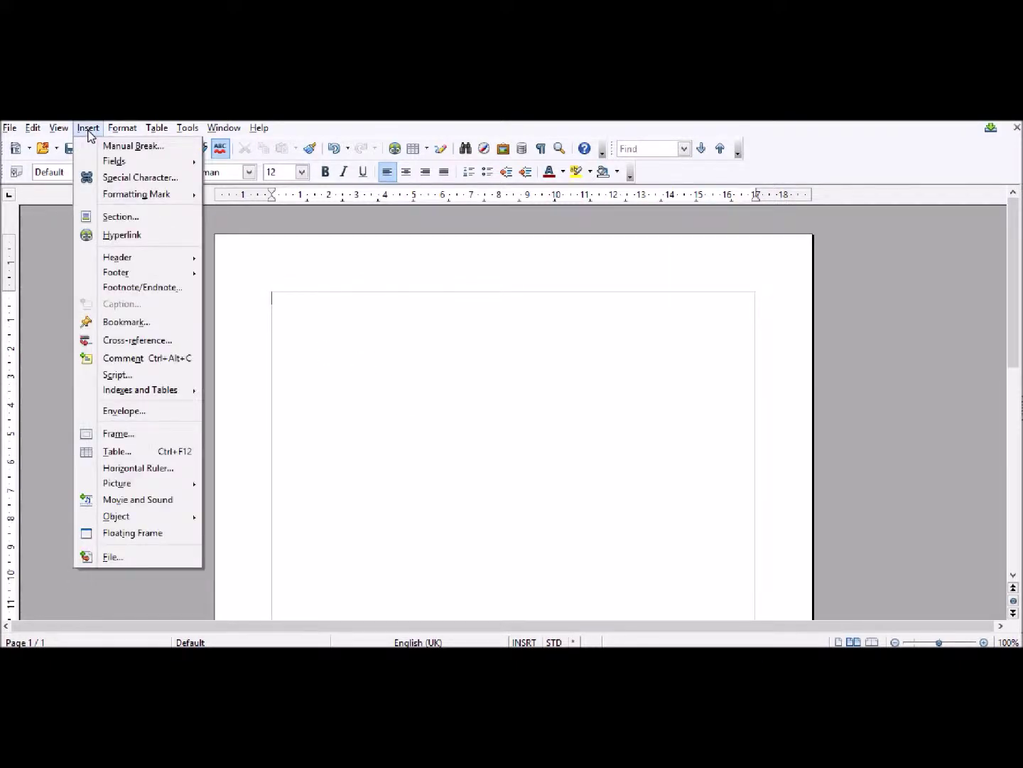
# Add a Default header and a Default footer to the page.
pyautogui.click(238, 263)
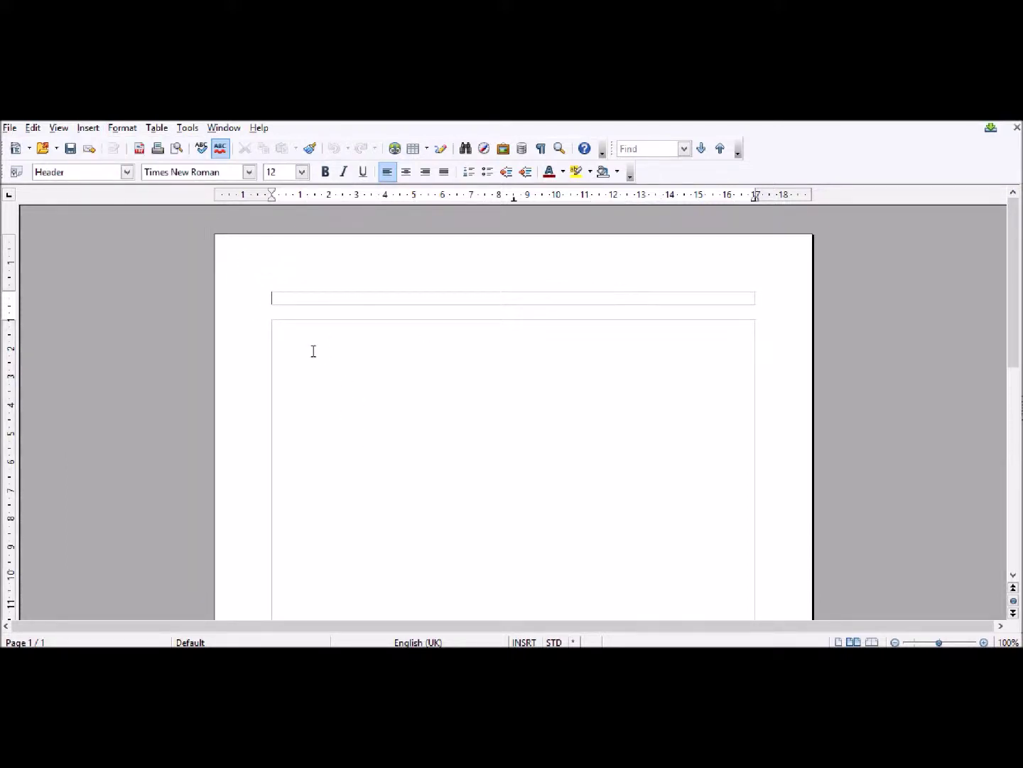
pyautogui.click(89, 128)
pyautogui.moveTo(116, 272)
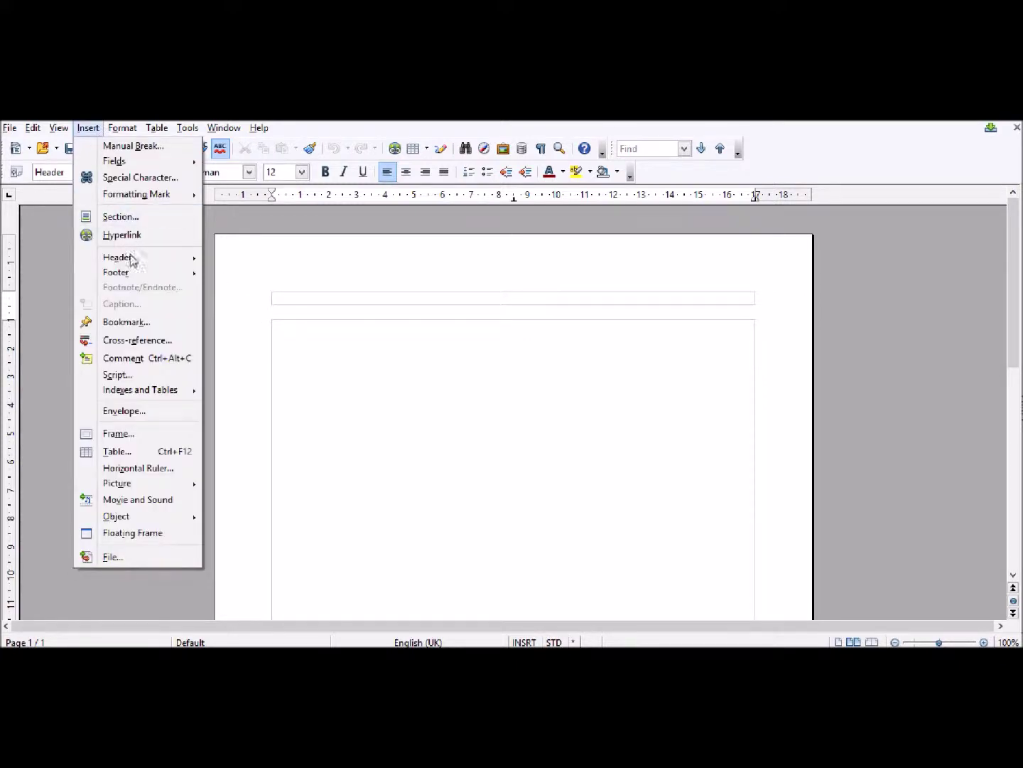
pyautogui.click(232, 271)
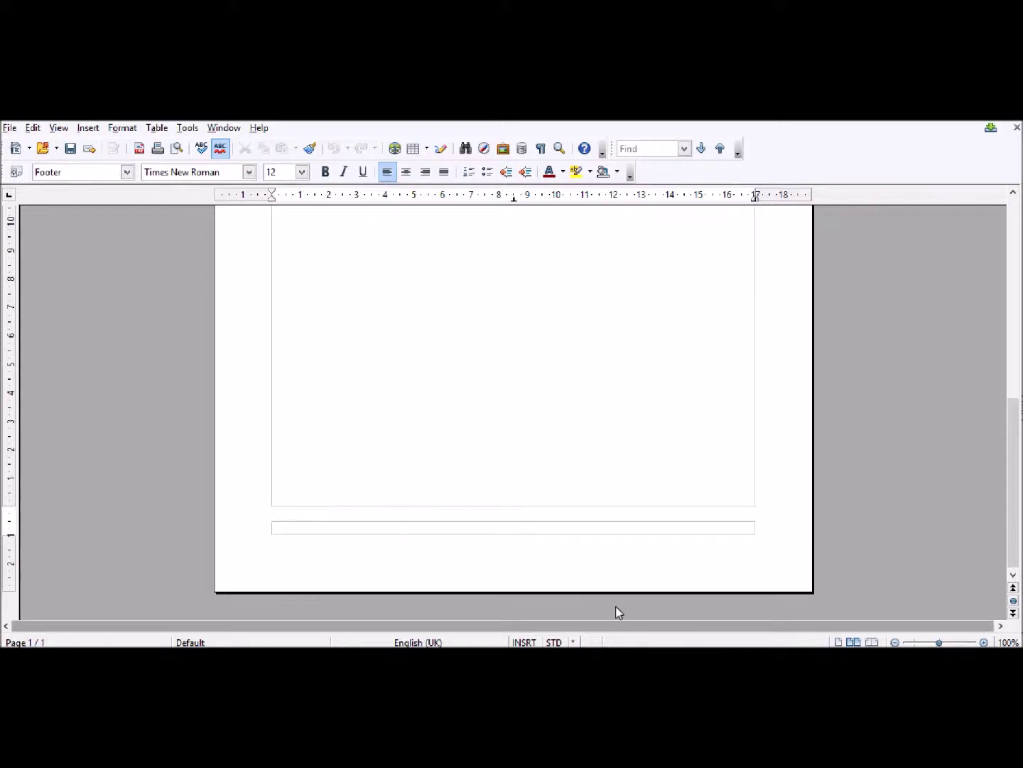
pyautogui.scroll(10, 464, 450)
pyautogui.scroll(2, 421, 387)
# Enter 'The It Guys99' in the header and add page breaks to make eight pages.
pyautogui.click(316, 302)
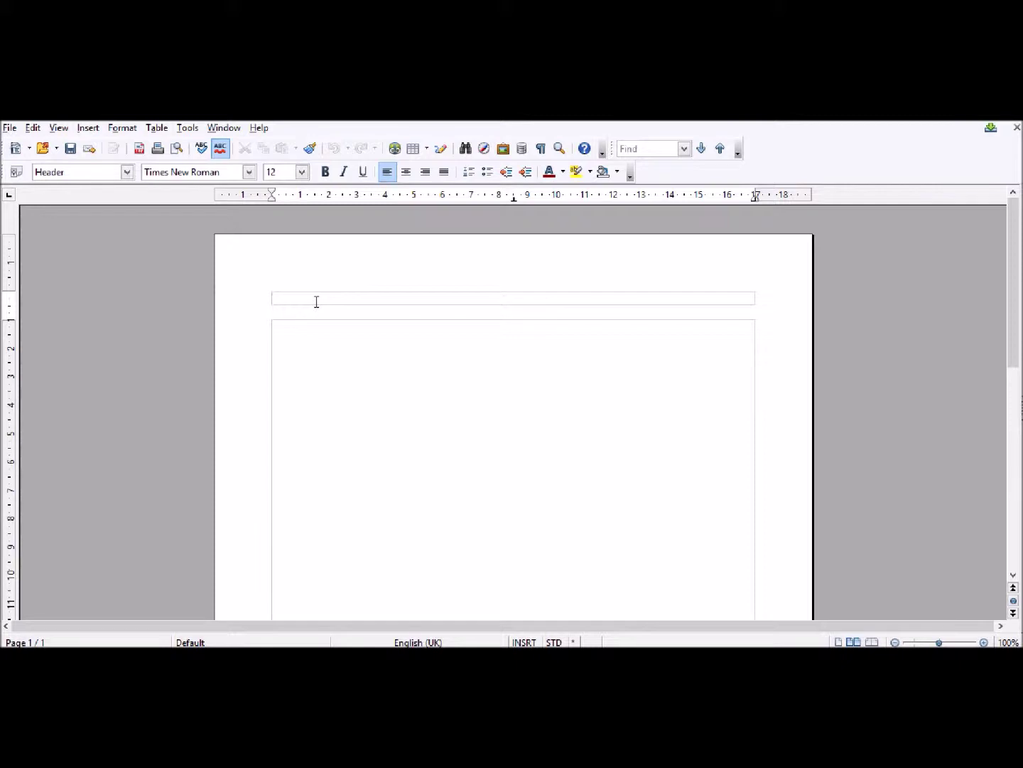
pyautogui.write('It Guys9')
pyautogui.click(321, 347)
pyautogui.hotkey('ctrl', 'Return')
pyautogui.hotkey('ctrl', 'Return')
pyautogui.hotkey('ctrl', 'Return')
pyautogui.hotkey('ctrl', 'Return')
pyautogui.hotkey('ctrl', 'Return')
pyautogui.hotkey('ctrl', 'Return')
pyautogui.hotkey('ctrl', 'Return')
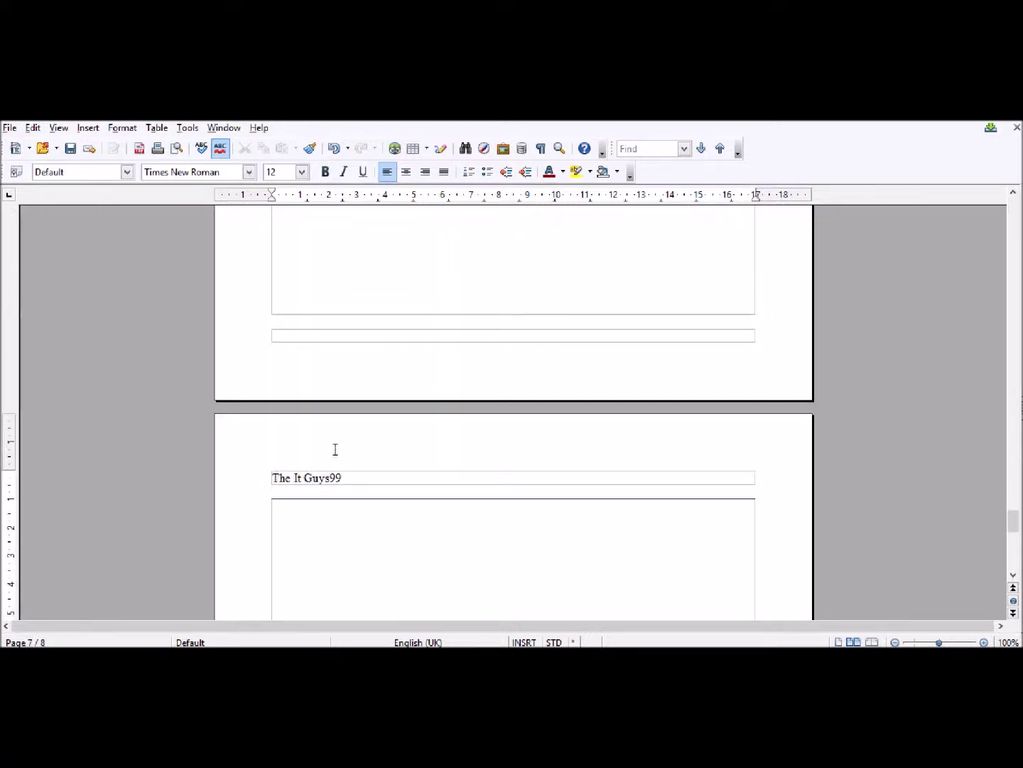
pyautogui.scroll(-5, 335, 450)
pyautogui.scroll(3, 773, 390)
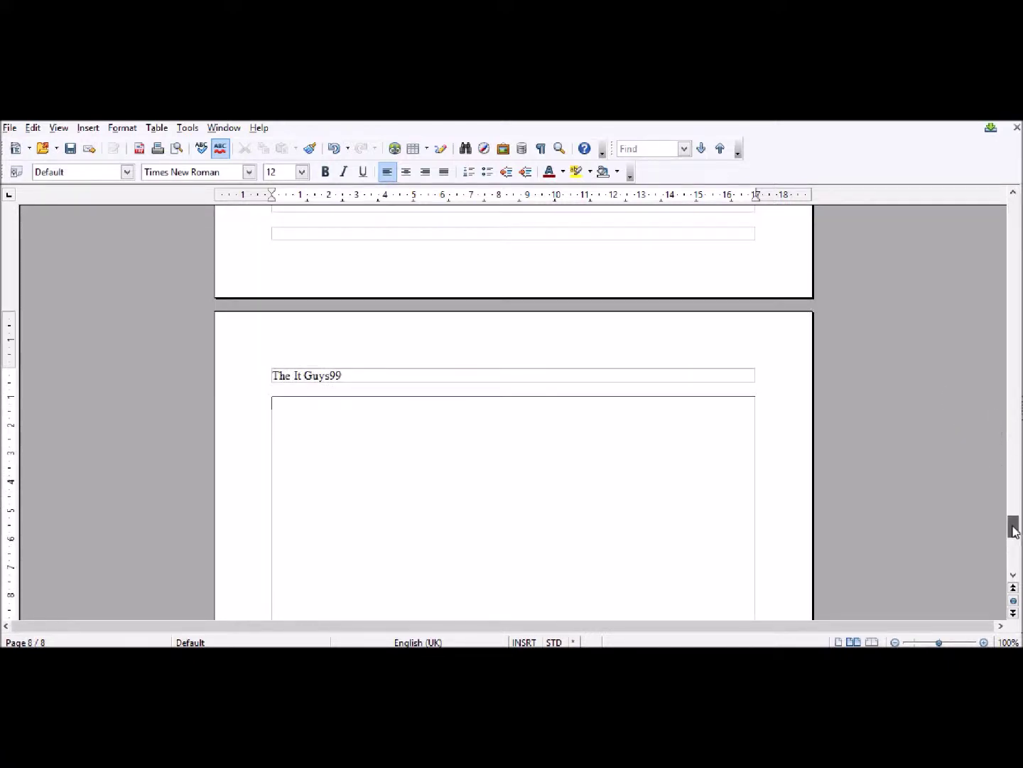
pyautogui.moveTo(1014, 527)
pyautogui.mouseDown()
pyautogui.moveTo(1011, 221)
pyautogui.moveTo(1003, 243)
pyautogui.mouseUp()
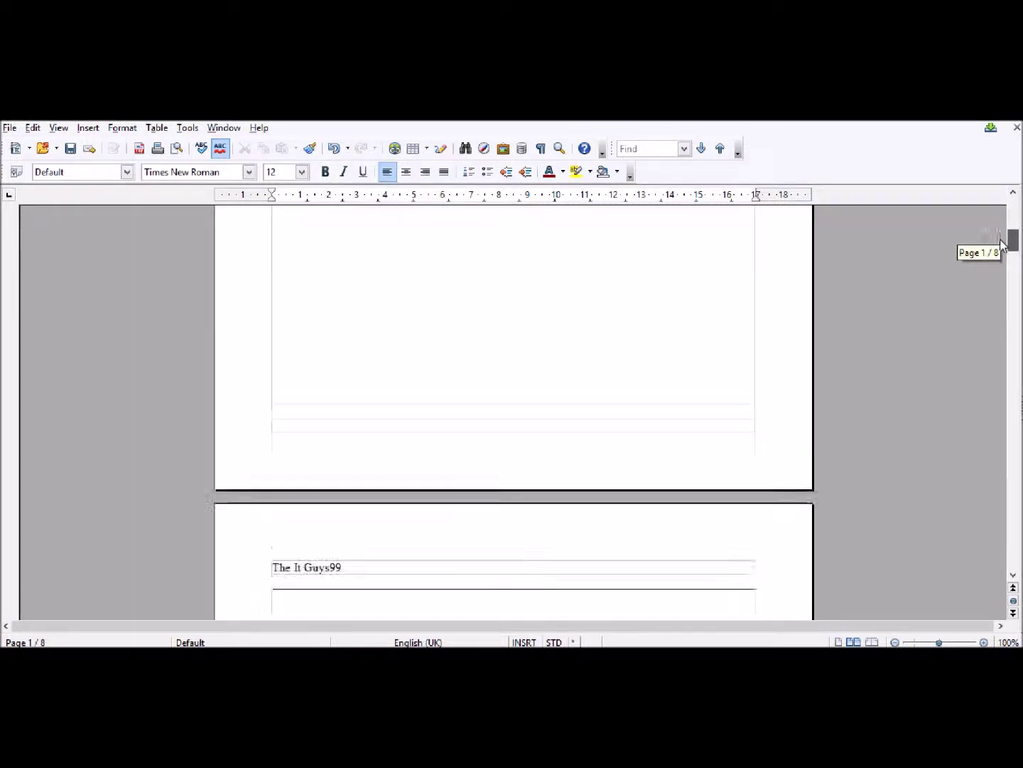
# Insert a Page Number field into the page 1 footer.
pyautogui.click(295, 427)
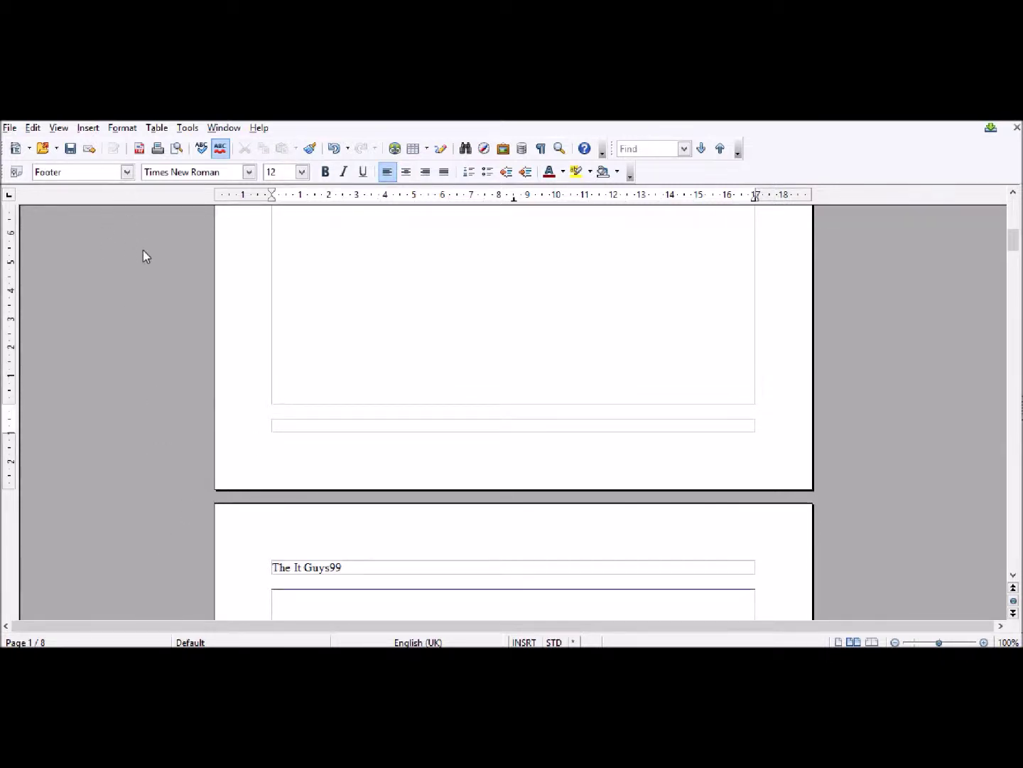
pyautogui.click(88, 128)
pyautogui.moveTo(115, 160)
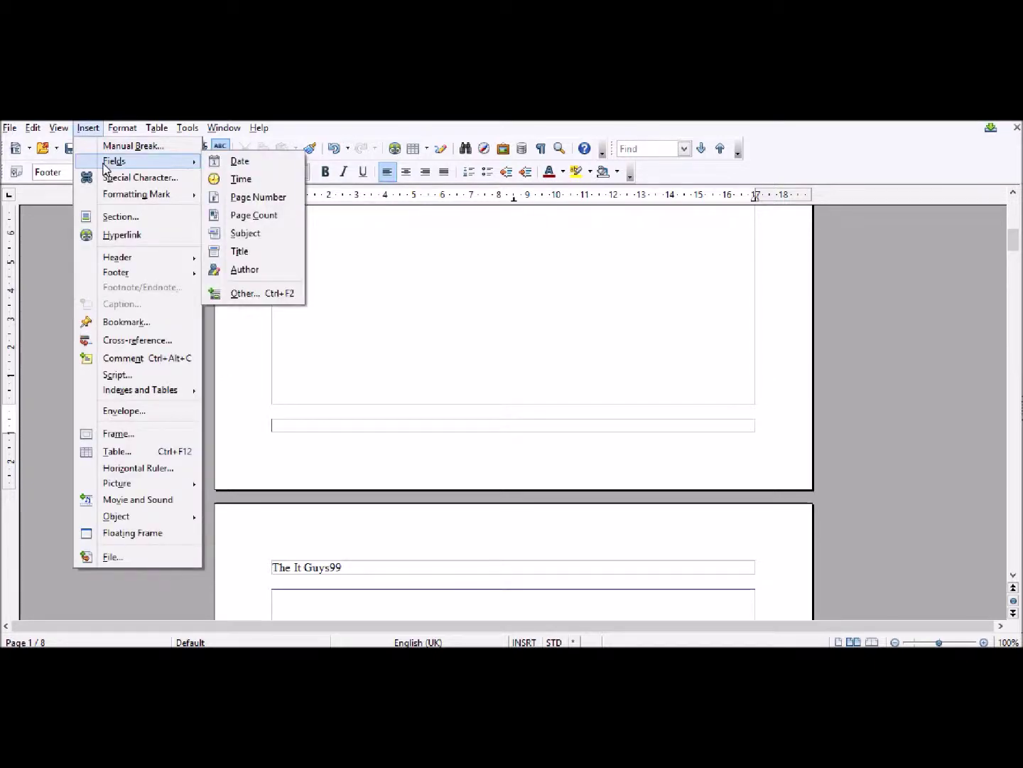
pyautogui.click(274, 200)
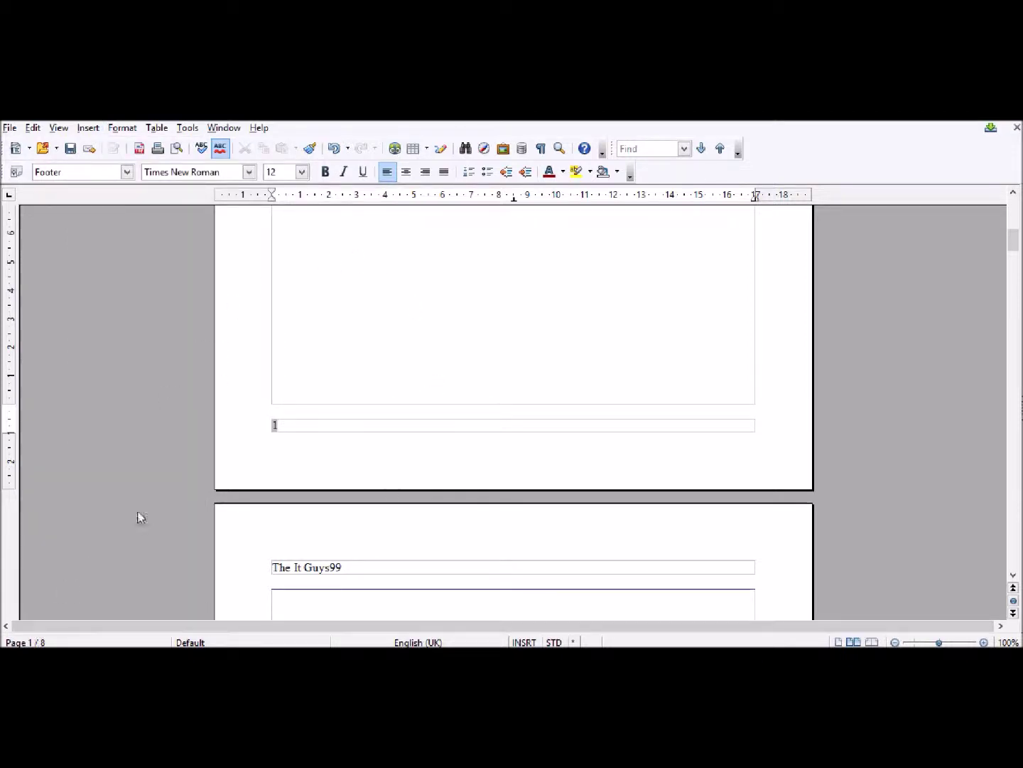
pyautogui.scroll(-4, 354, 384)
pyautogui.scroll(-5, 357, 384)
pyautogui.scroll(-3, 357, 384)
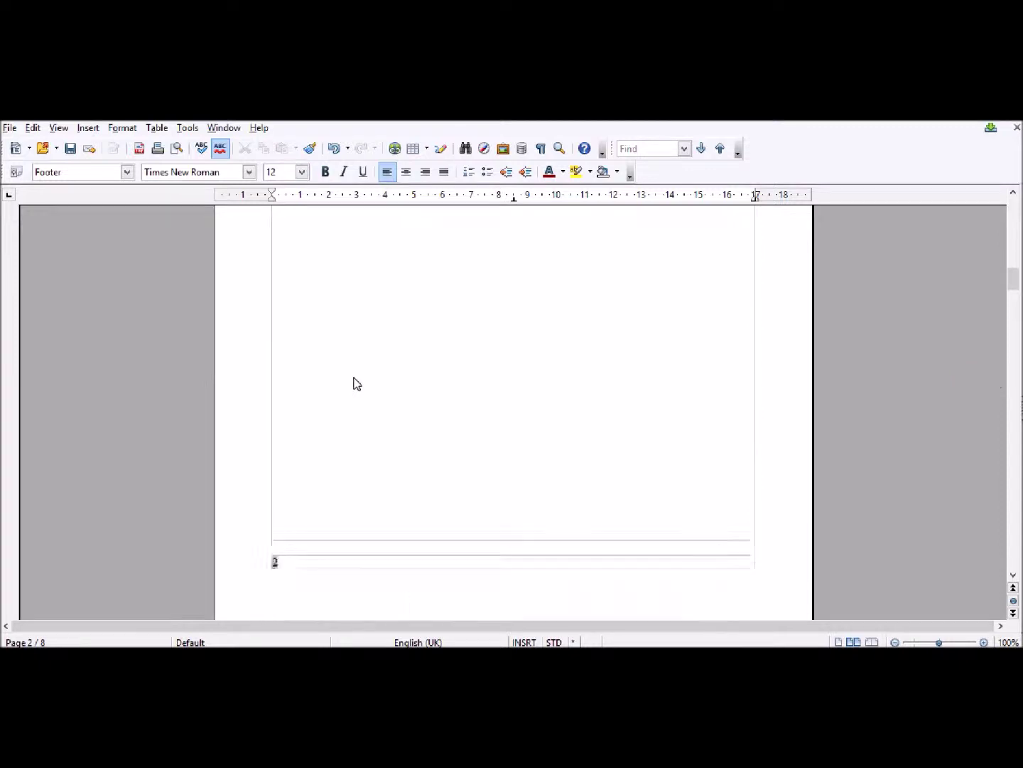
pyautogui.scroll(-3, 354, 384)
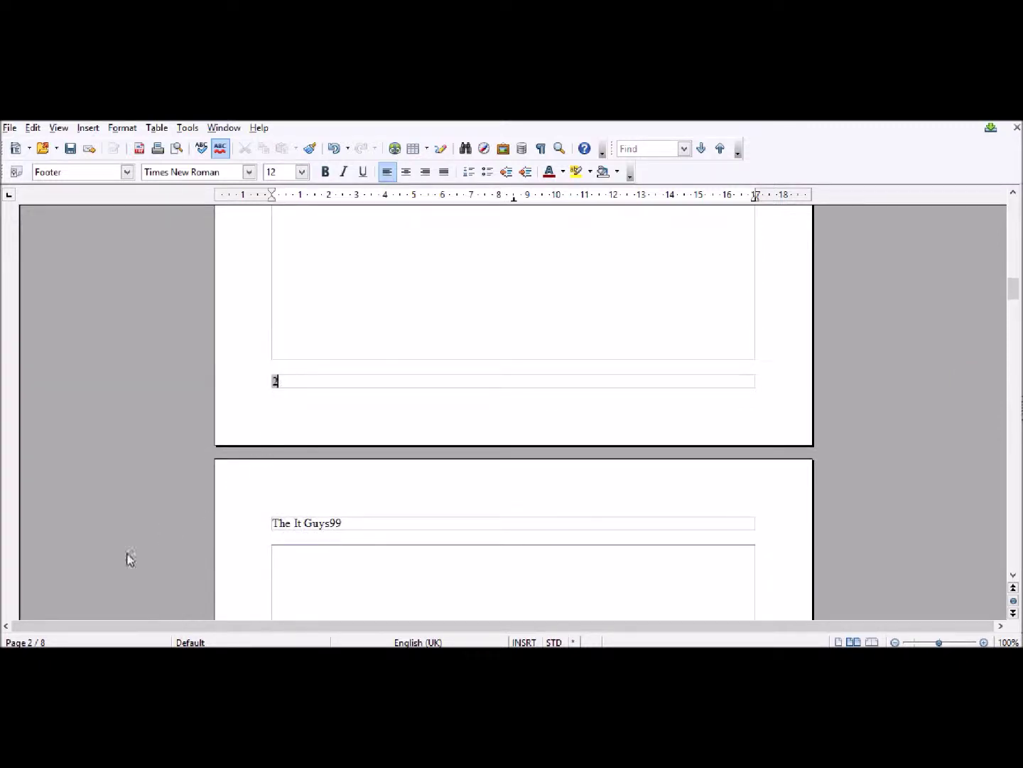
pyautogui.scroll(-3, 368, 381)
pyautogui.scroll(-3, 369, 381)
pyautogui.scroll(-5, 368, 381)
pyautogui.moveTo(1012, 323)
pyautogui.mouseDown()
pyautogui.moveTo(1004, 223)
pyautogui.moveTo(1004, 240)
pyautogui.mouseUp()
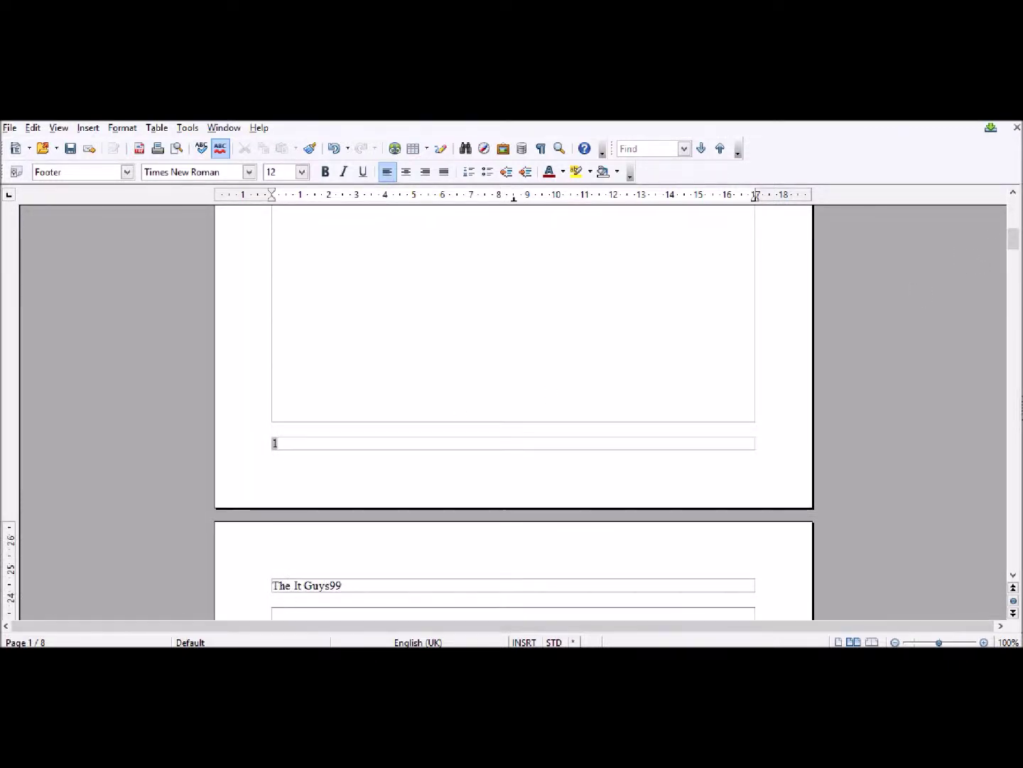
pyautogui.write('Out of')
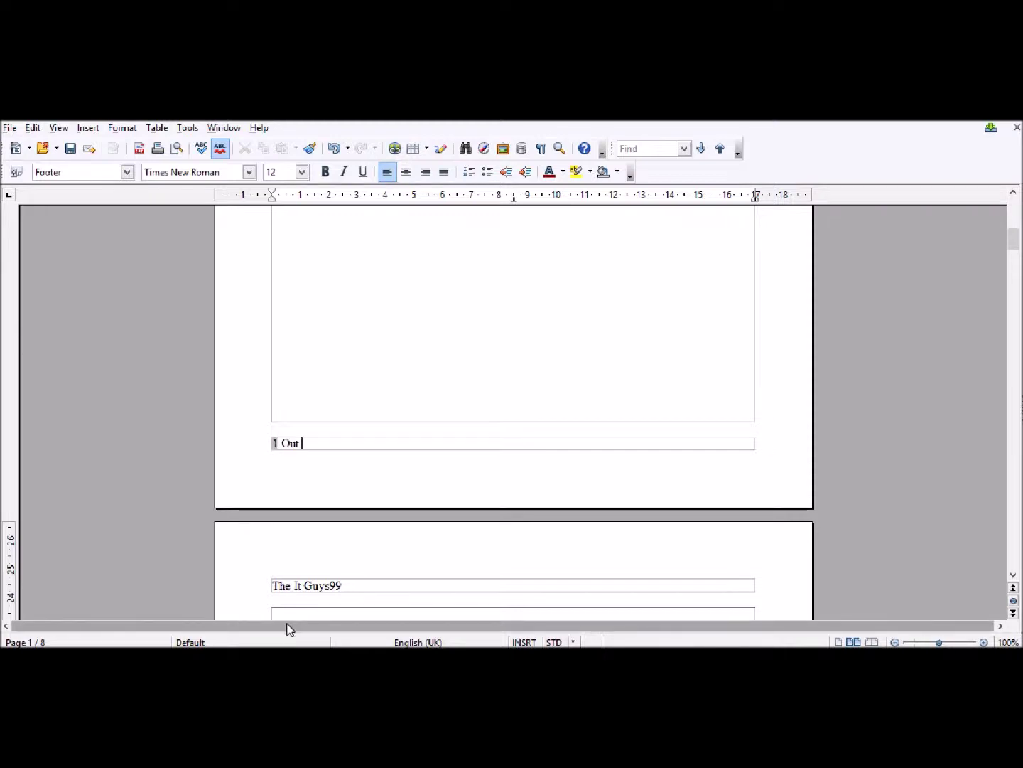
# Insert the Page Count field after '1 Out of', so the footer reads '1 Out of 9'.
pyautogui.click(88, 127)
pyautogui.moveTo(114, 161)
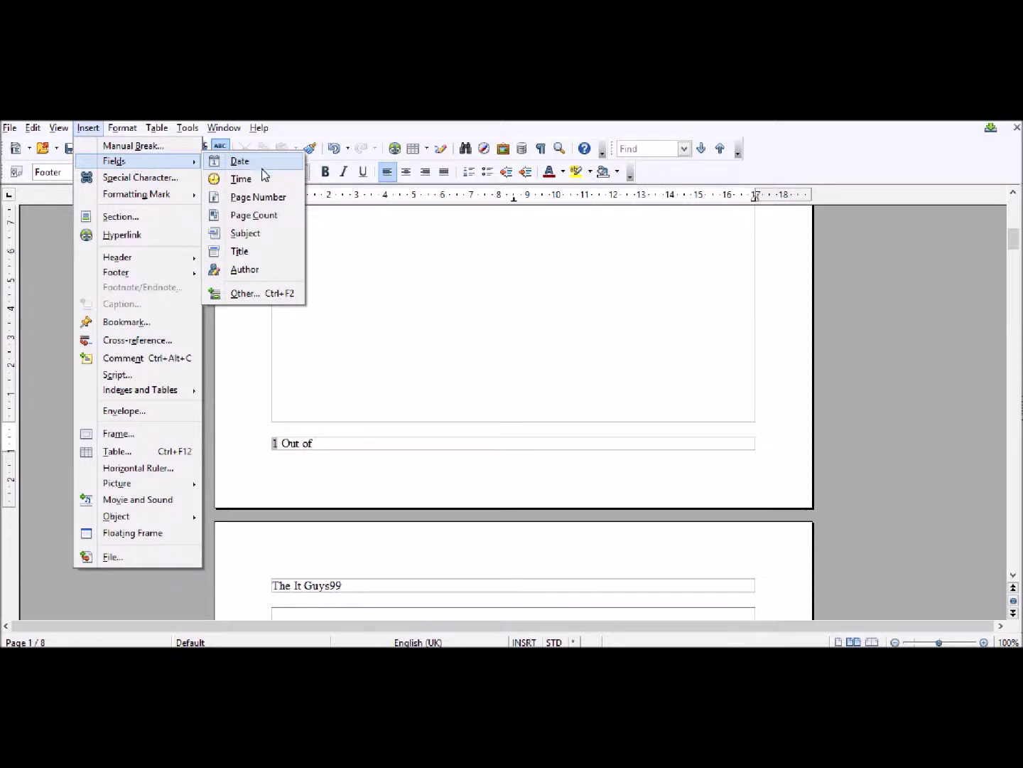
pyautogui.click(264, 216)
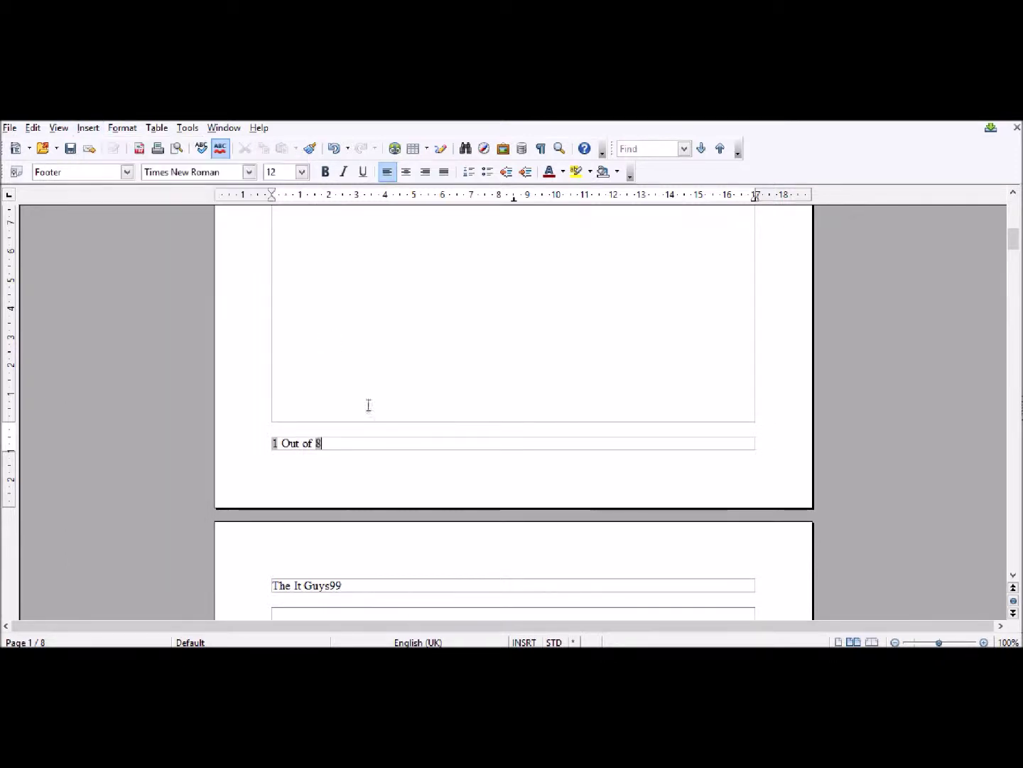
pyautogui.scroll(-5, 359, 415)
pyautogui.click(361, 388)
pyautogui.scroll(3, 363, 388)
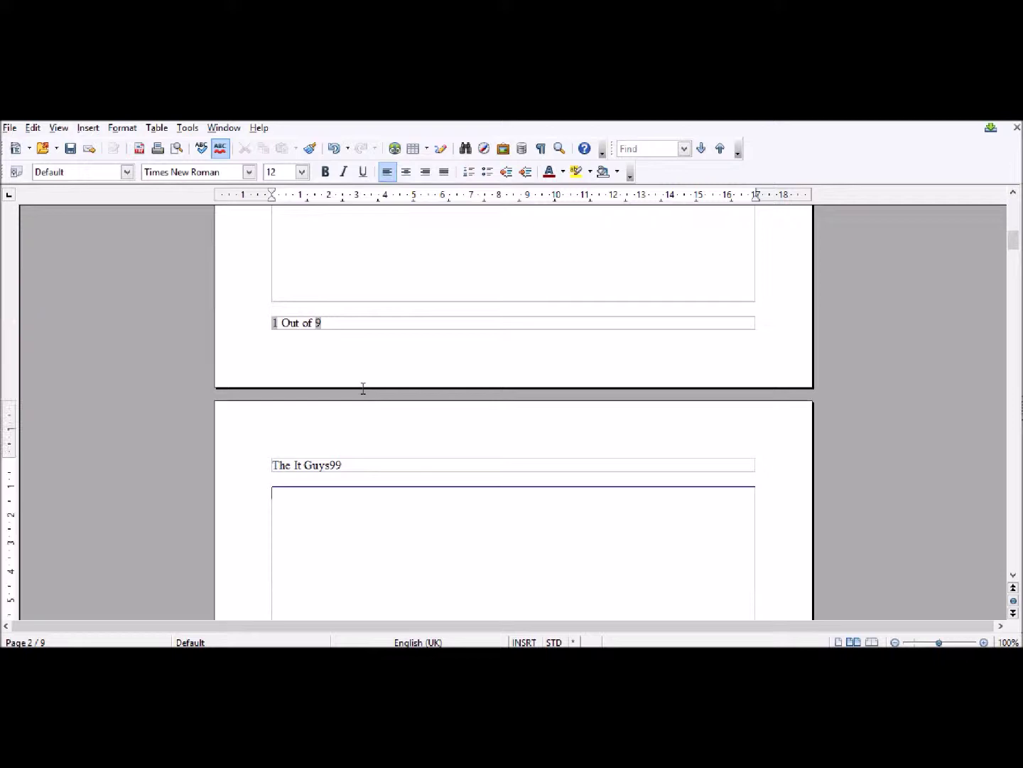
# Select the footer's 'Out of 9' text and delete it.
pyautogui.moveTo(326, 324); pyautogui.dragTo(315, 324)
pyautogui.click(342, 329)
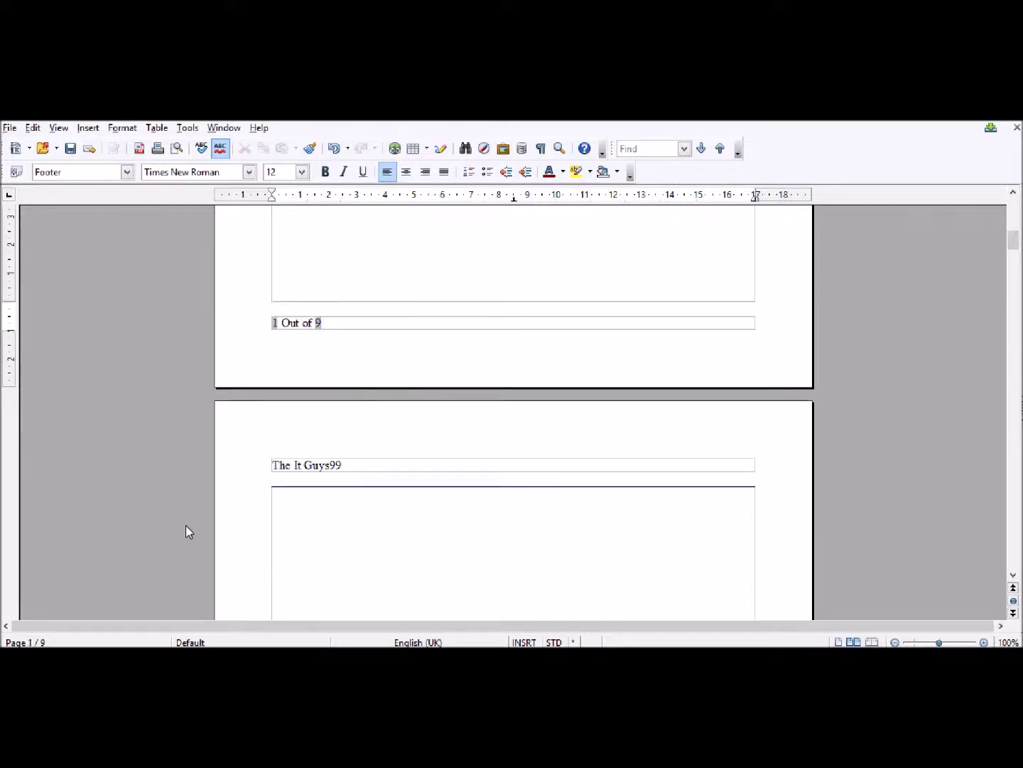
pyautogui.moveTo(342, 322); pyautogui.dragTo(291, 317)
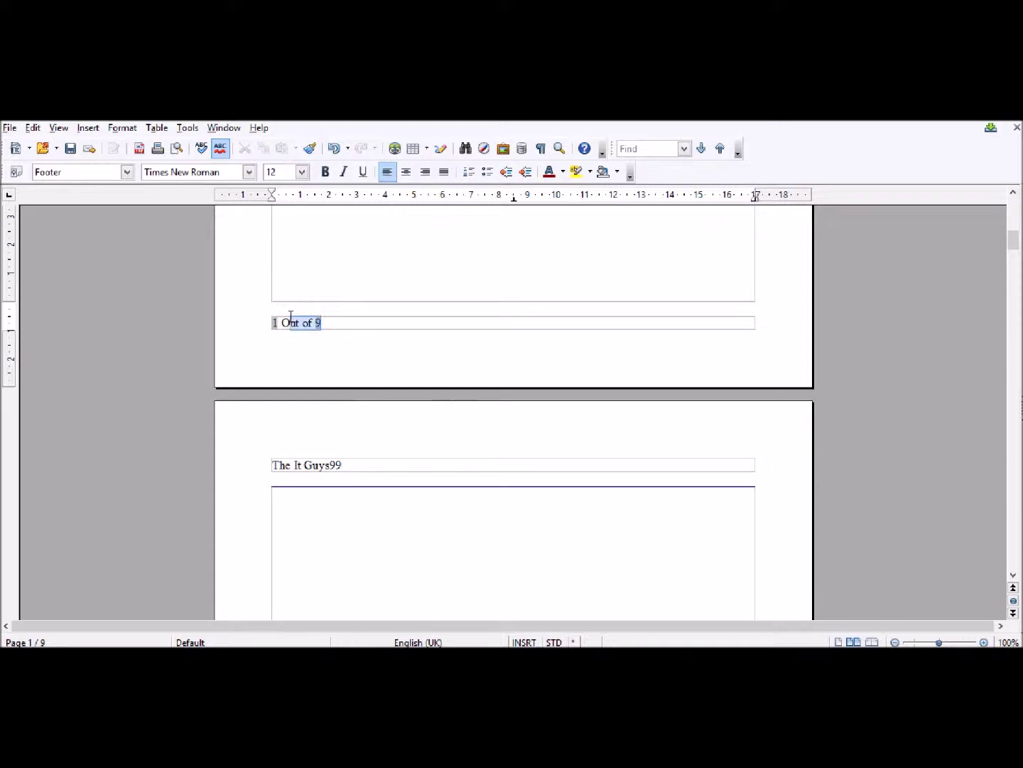
pyautogui.press('BackSpace')
pyautogui.press('BackSpace')
pyautogui.press('BackSpace')
pyautogui.scroll(3, 376, 402)
pyautogui.scroll(5, 391, 432)
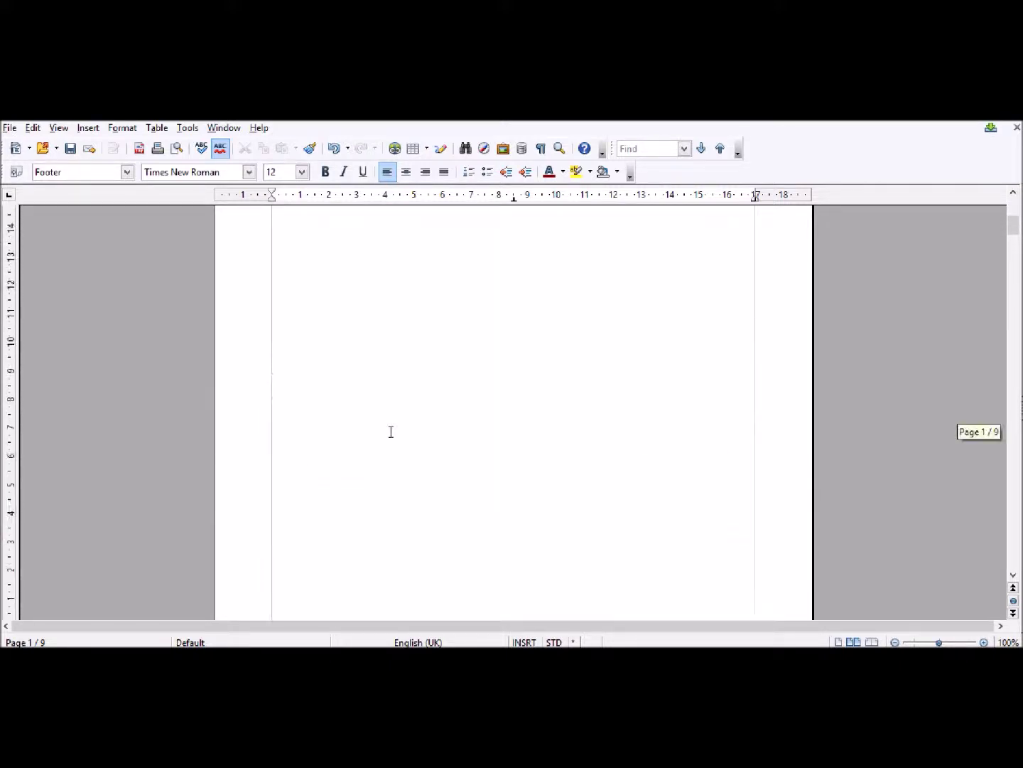
pyautogui.moveTo(1009, 218); pyautogui.dragTo(1013, 238)
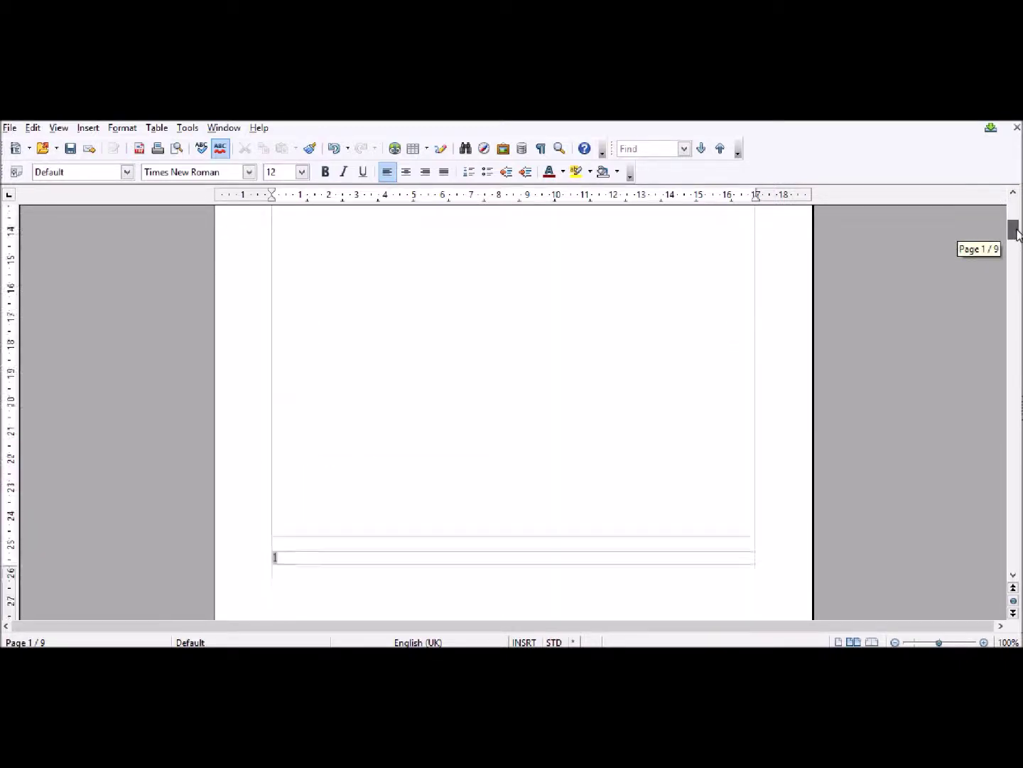
pyautogui.moveTo(1013, 238); pyautogui.dragTo(1015, 242)
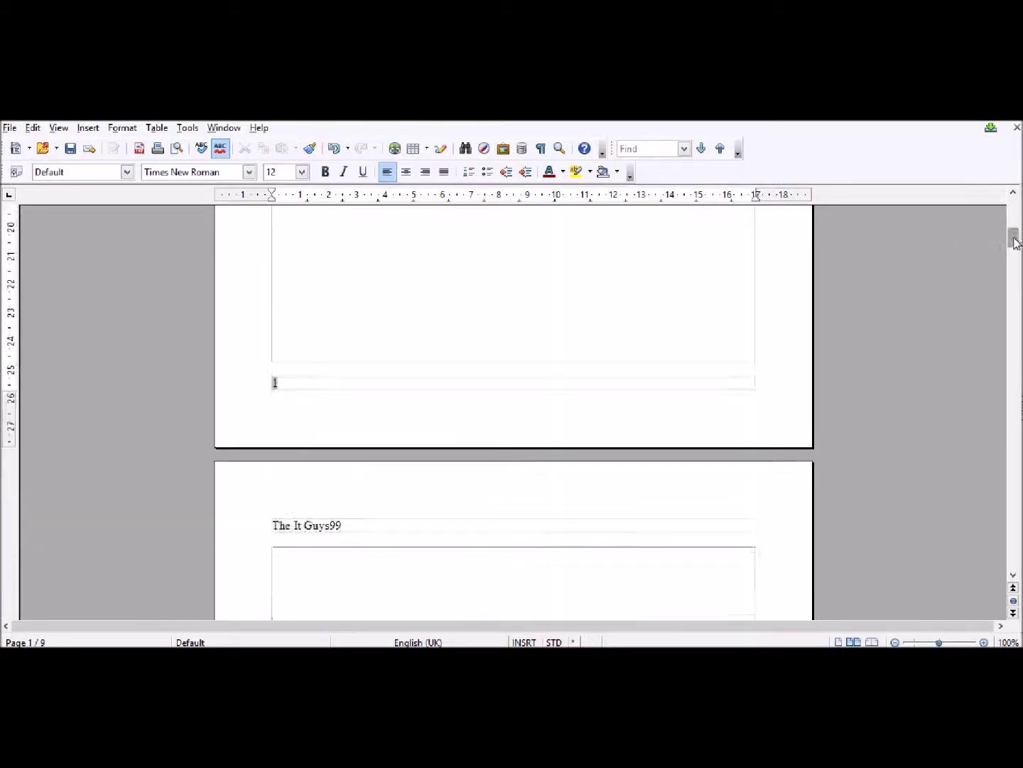
# Set an offset of -1 on the page 1 footer's page-number field in Edit Fields.
pyautogui.click(275, 381)
pyautogui.doubleClick(274, 382)
pyautogui.moveTo(631, 296); pyautogui.dragTo(544, 238)
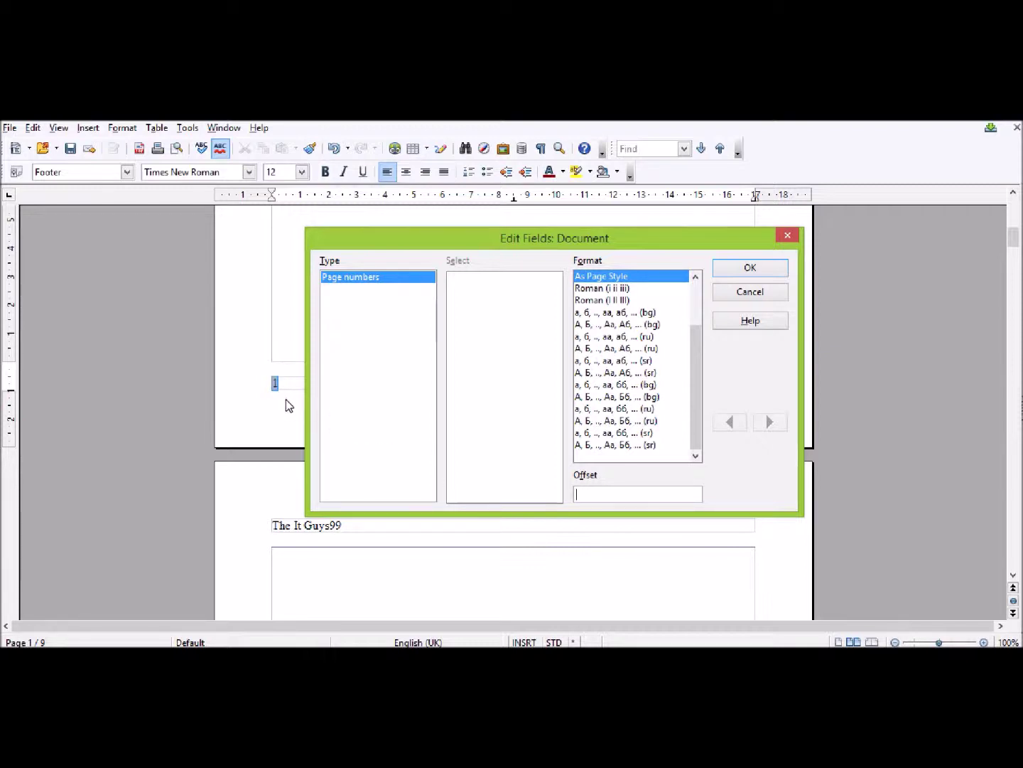
pyautogui.write('+1')
pyautogui.write('-1')
pyautogui.click(775, 271)
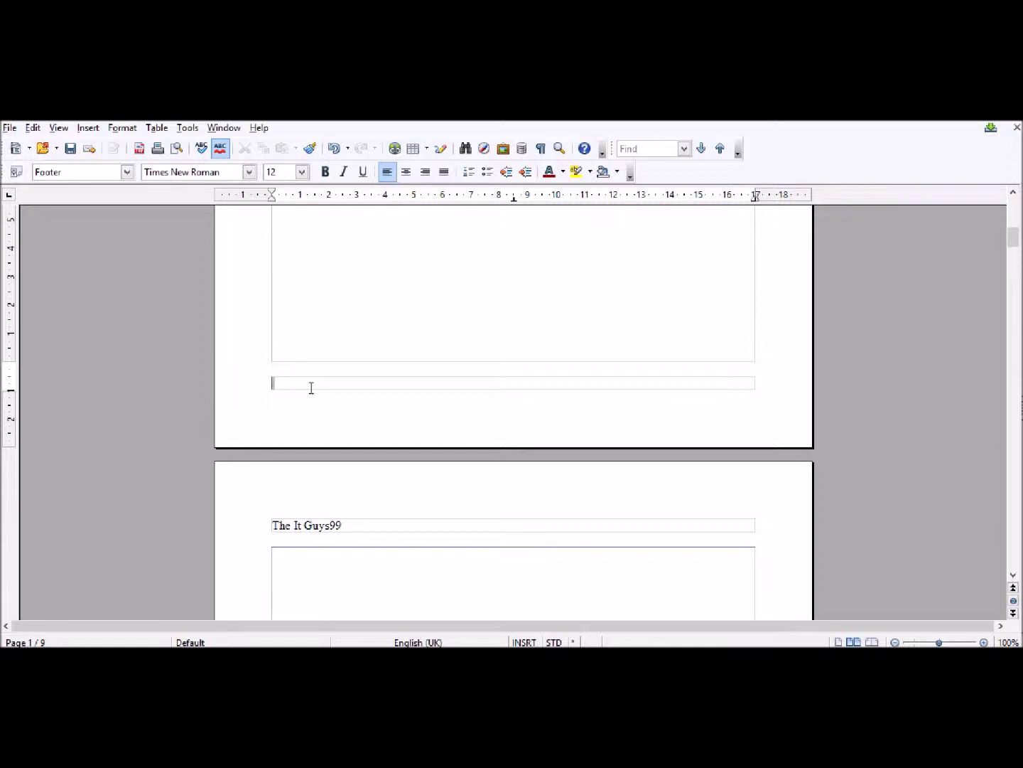
pyautogui.scroll(-3, 311, 388)
pyautogui.scroll(-8, 311, 415)
pyautogui.scroll(-8, 309, 432)
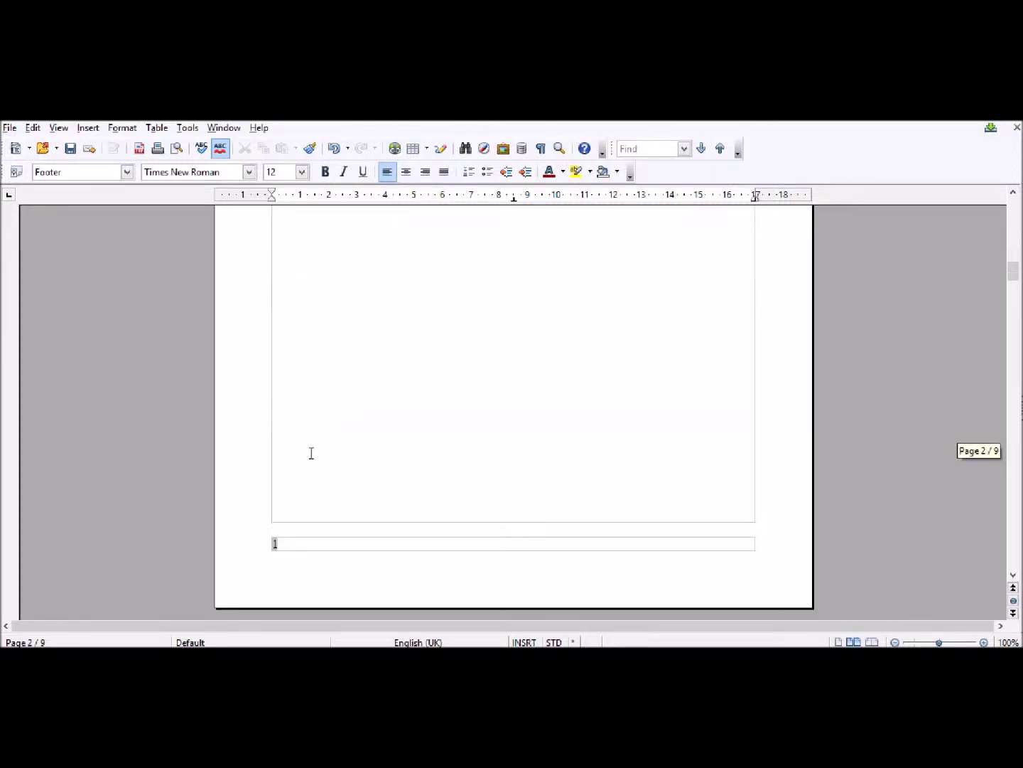
pyautogui.scroll(-3, 309, 447)
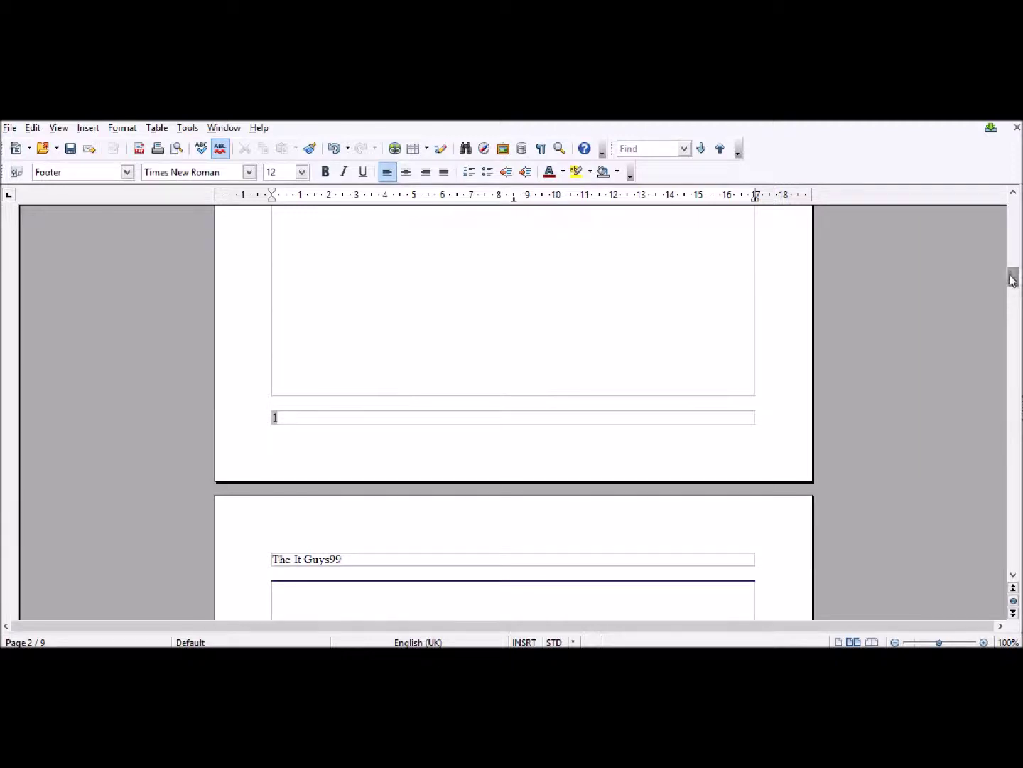
# Return to the top of page 1 after checking that page 2's footer reads 1.
pyautogui.moveTo(1012, 275); pyautogui.dragTo(1006, 209)
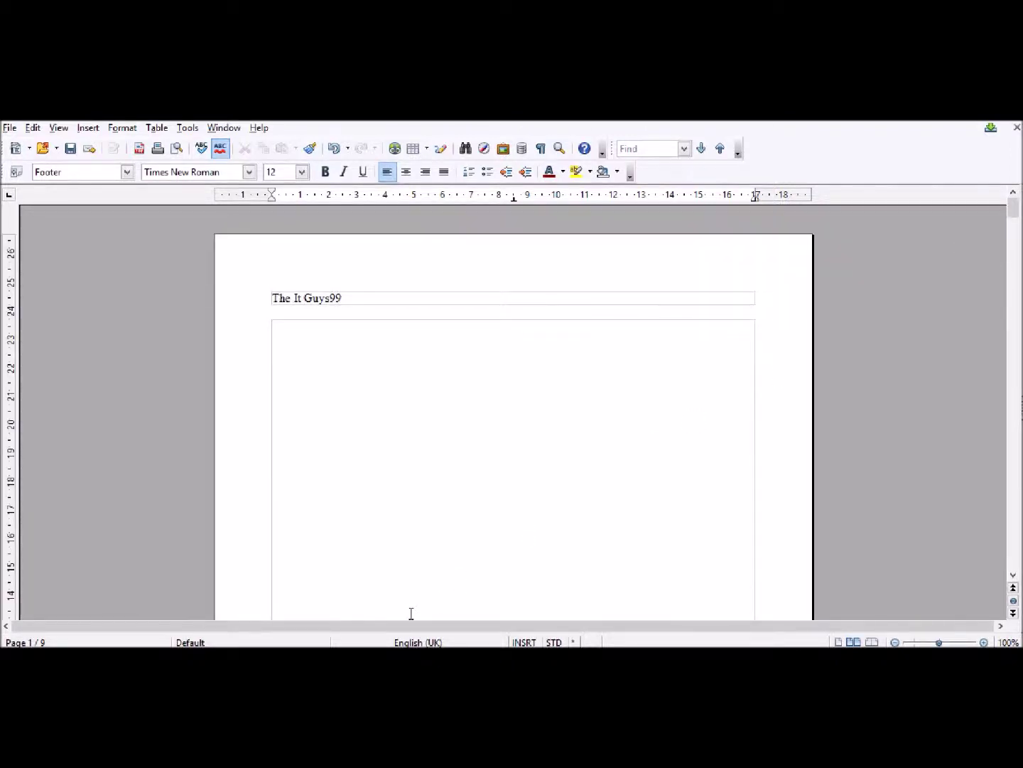